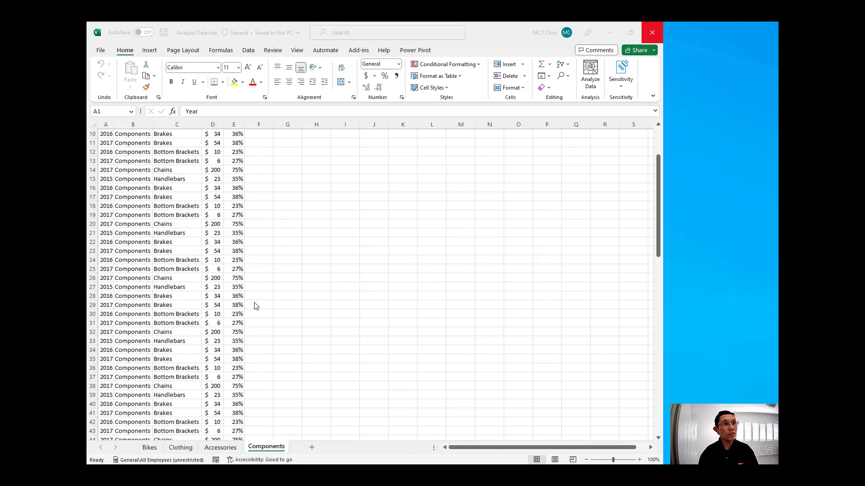
Step: Scroll the Components sheet back up to row 1
scroll(253, 306, up, 3)
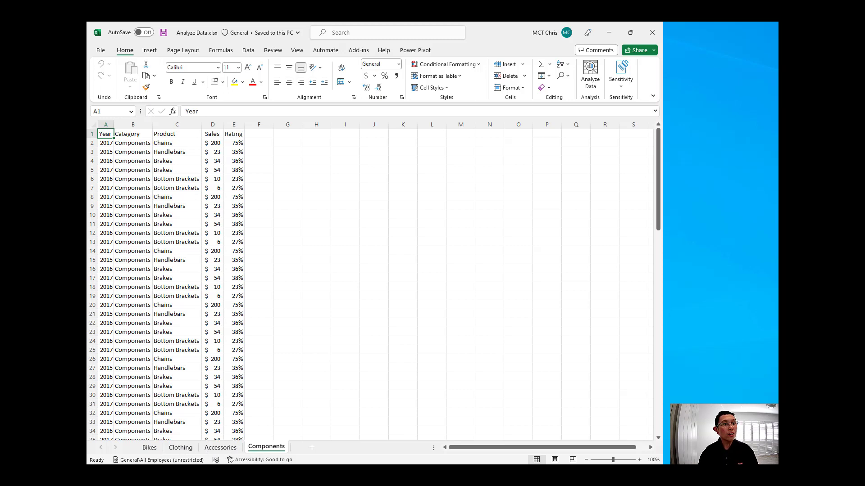
Step: In Book2, start importing data from the Analyze Data.xlsx workbook
click(302, 385)
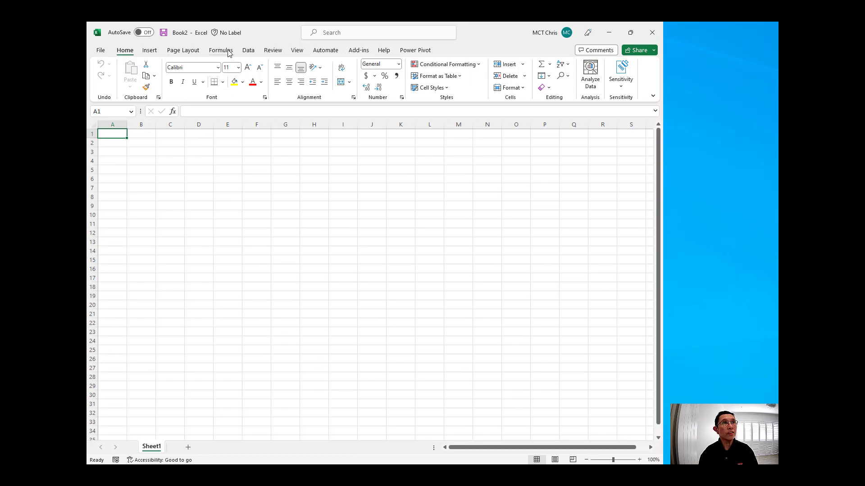
click(249, 51)
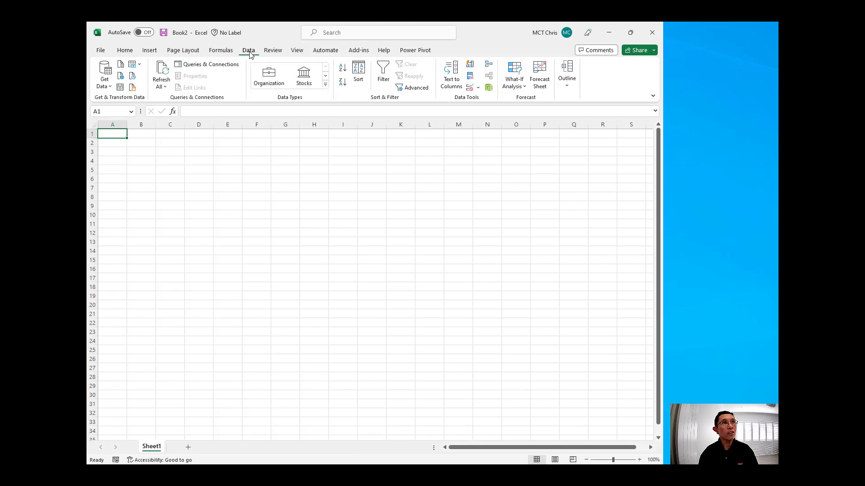
click(104, 86)
mouse_move(136, 104)
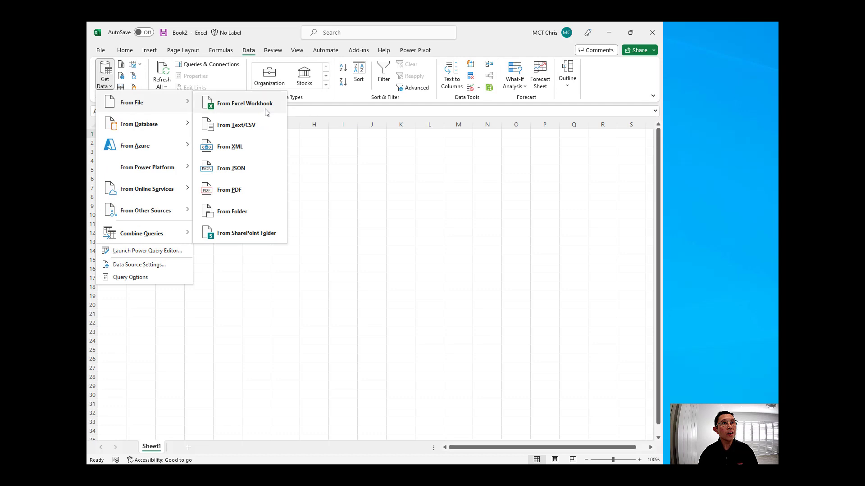
click(255, 109)
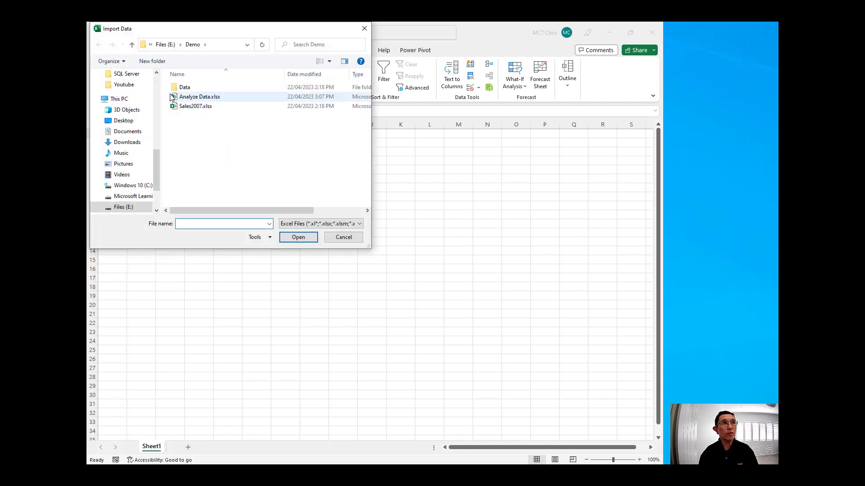
click(187, 97)
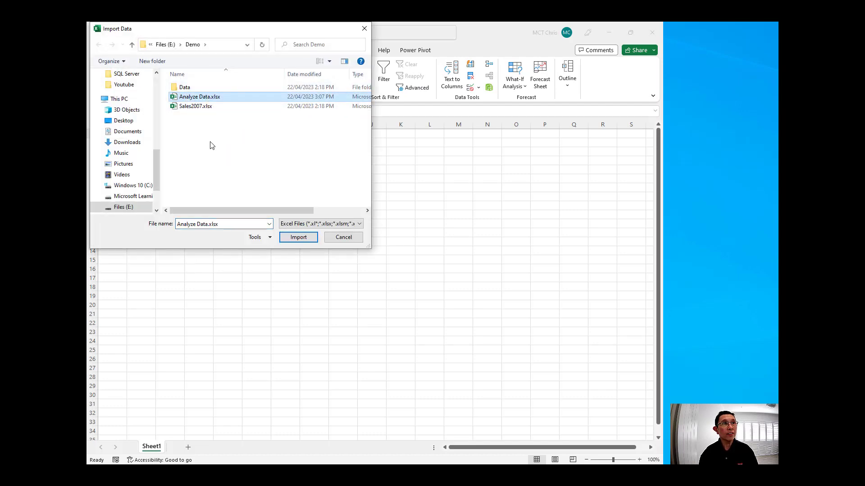
click(281, 238)
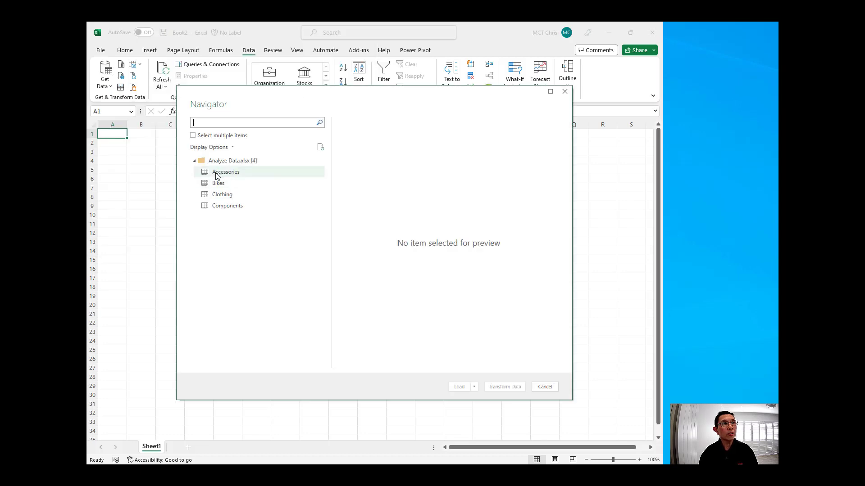
Step: Select the Accessories, Bikes, Clothing and Components tables and open them in Power Query
click(193, 136)
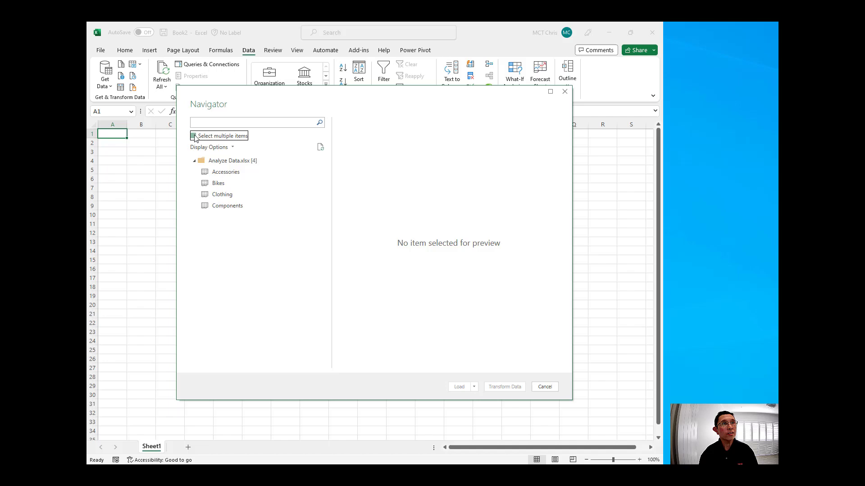
click(204, 172)
click(204, 183)
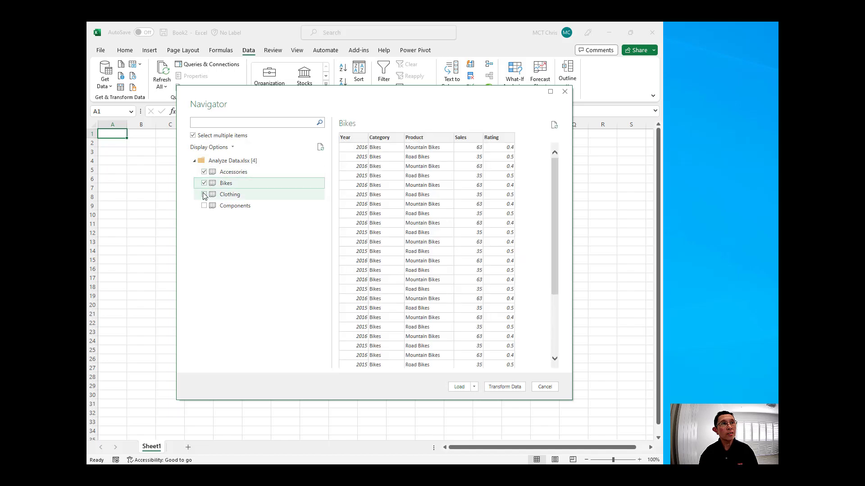
click(204, 194)
click(214, 208)
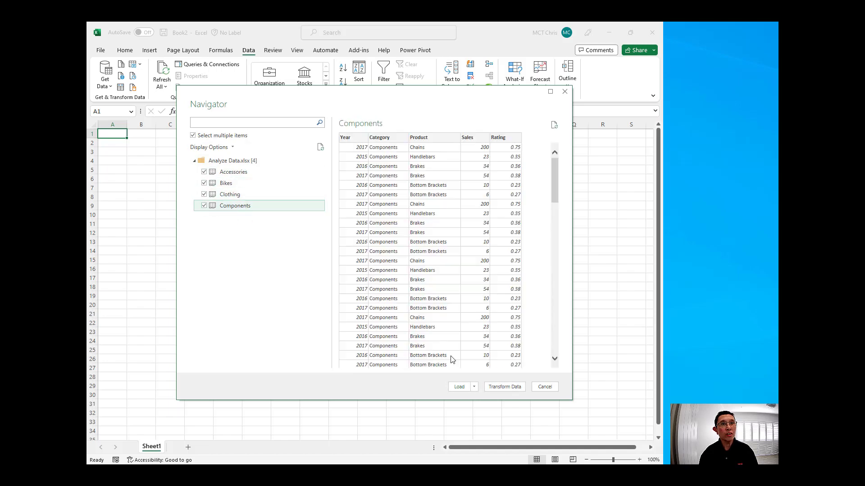
click(501, 386)
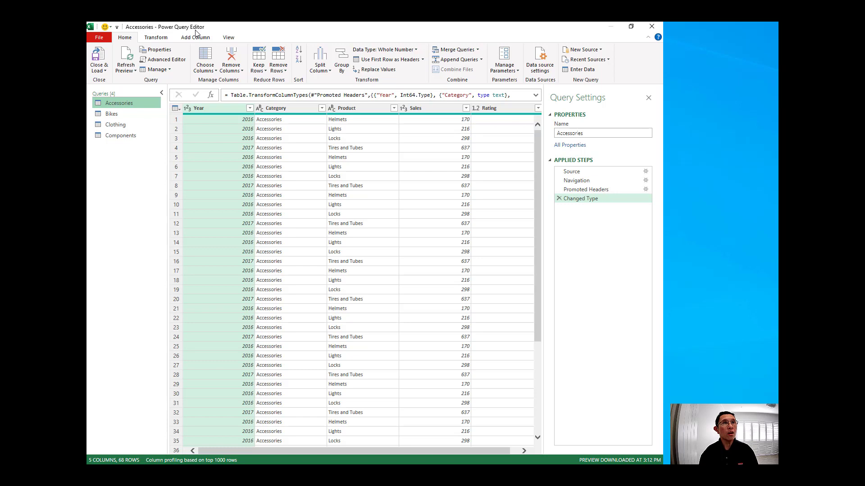
Step: Append Bikes, Clothing and Components to Accessories as a new query
click(481, 60)
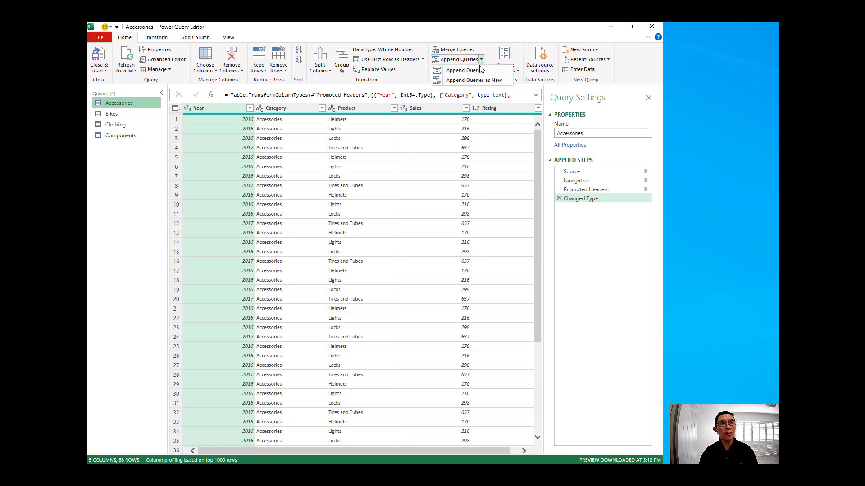
click(474, 81)
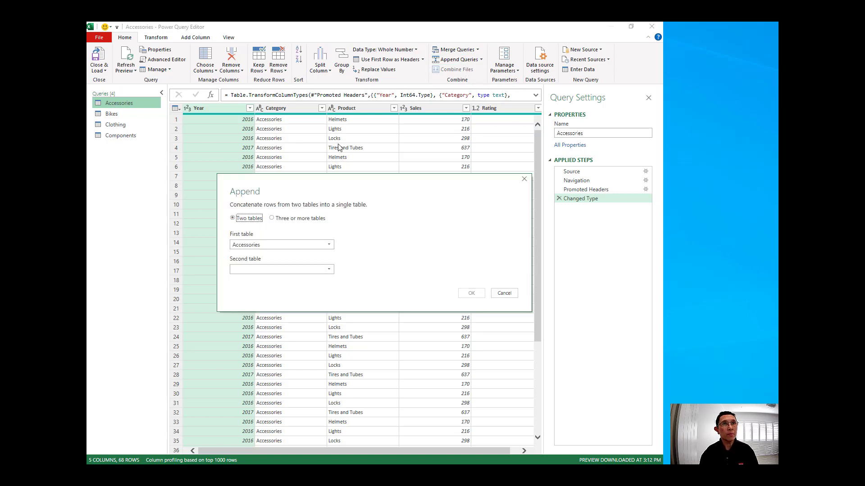
click(272, 219)
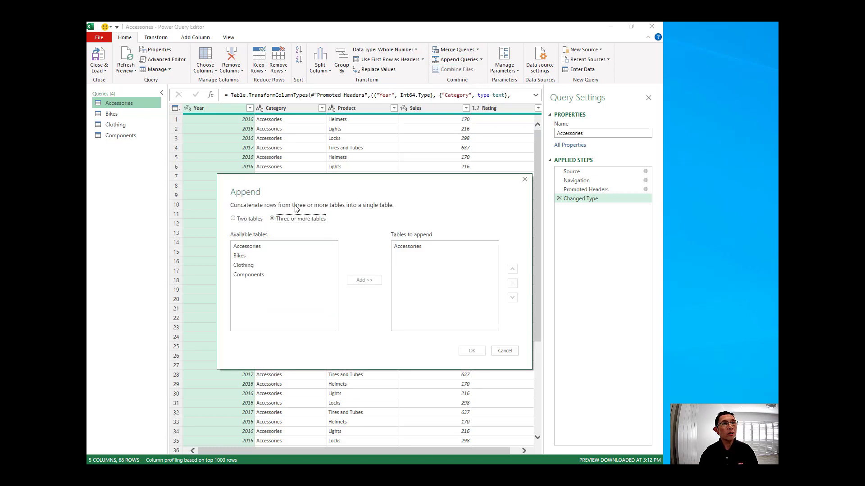
click(246, 255)
ctrl+click(247, 266)
ctrl+click(250, 276)
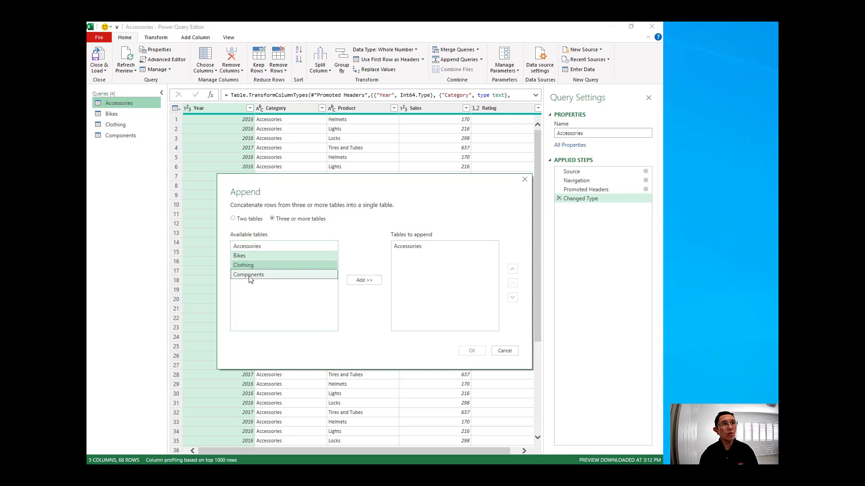
click(372, 282)
click(472, 351)
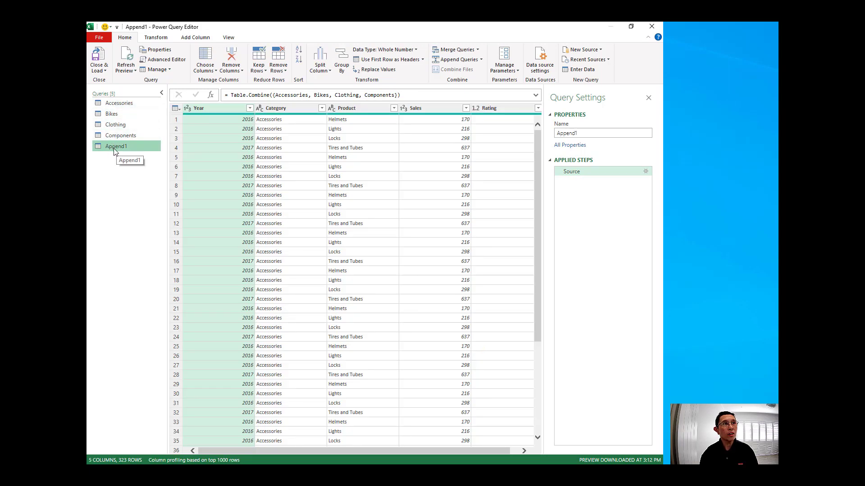
Step: Rename the appended query to 'Sales' and load it into Excel
double_click(596, 133)
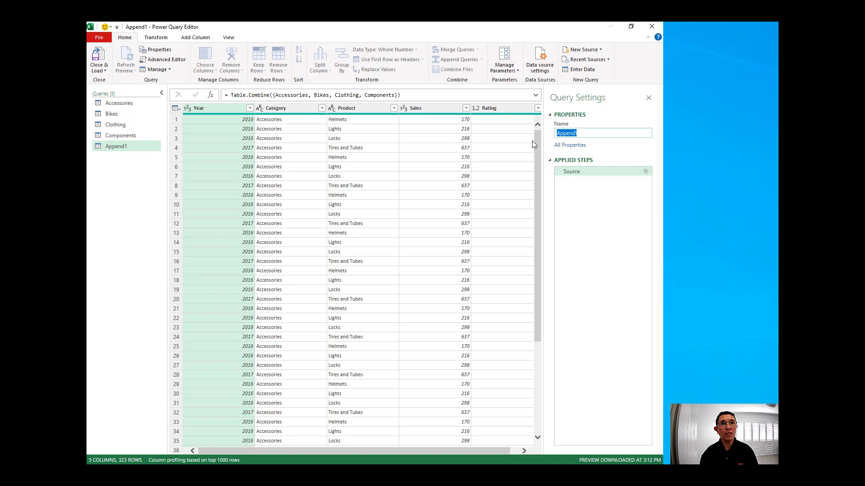
text(Sales)
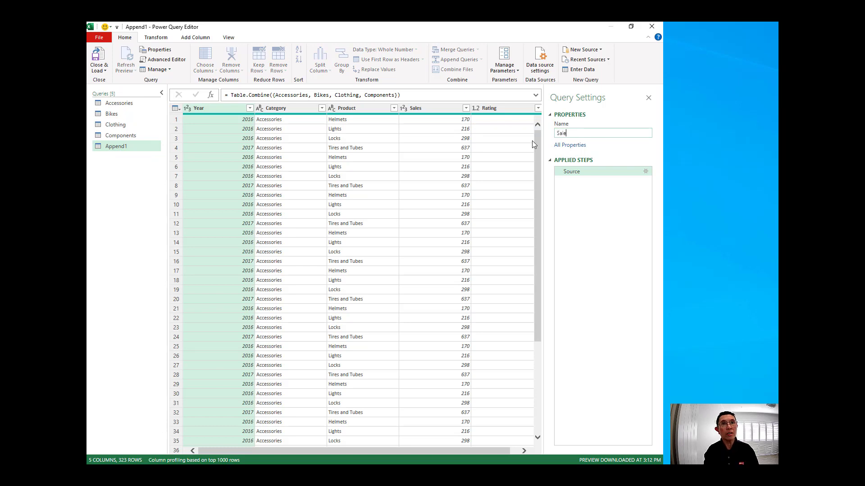
click(100, 70)
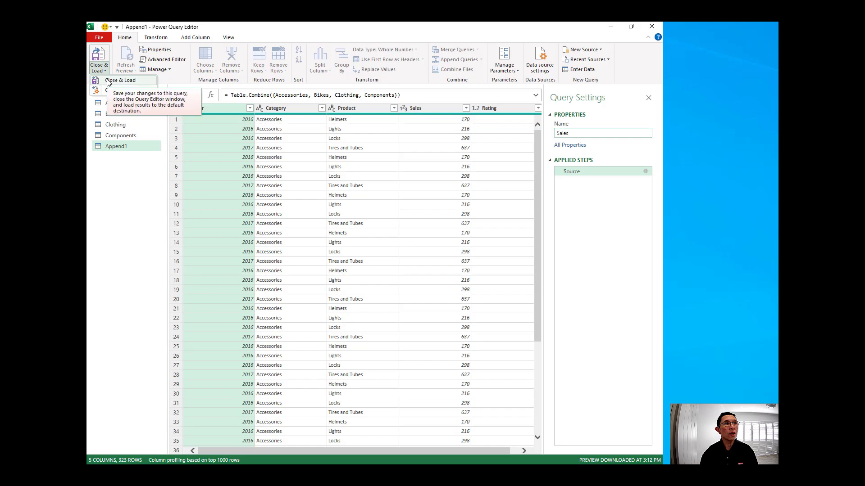
click(108, 82)
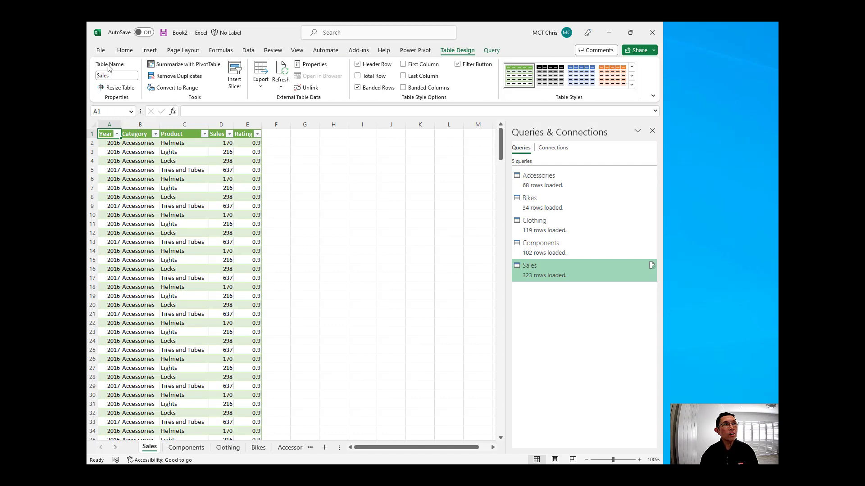
click(124, 51)
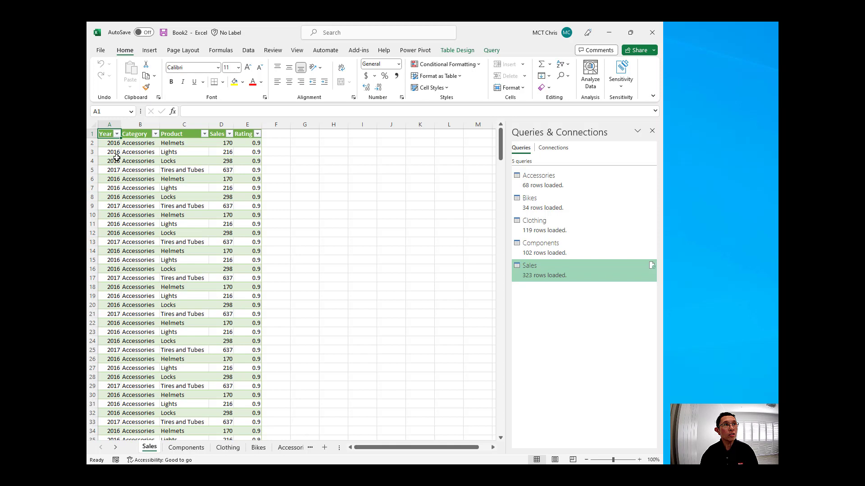
key(Down)
key(alt+a)
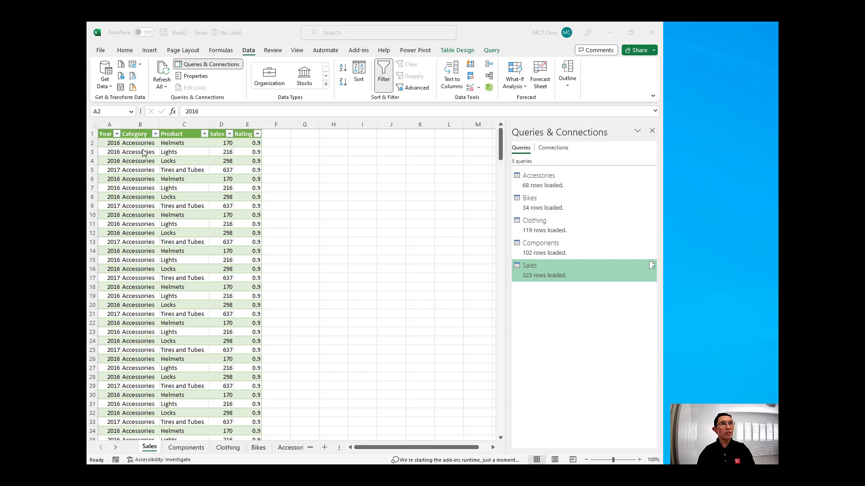
click(126, 51)
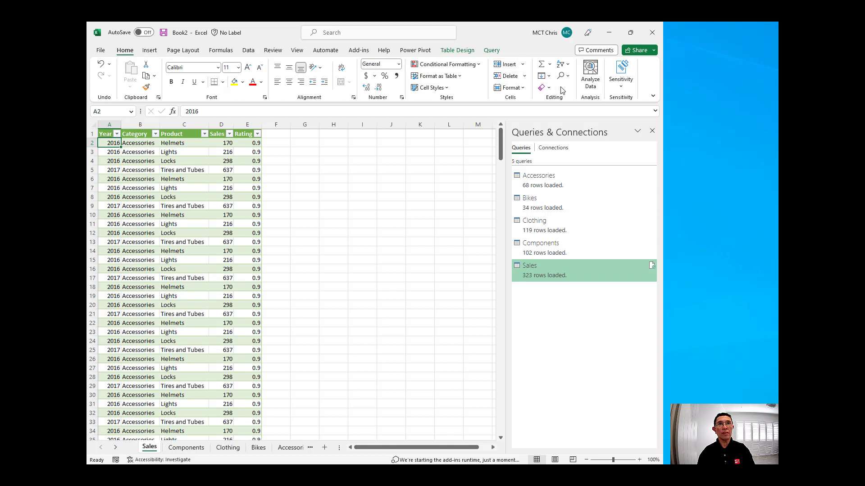
click(591, 83)
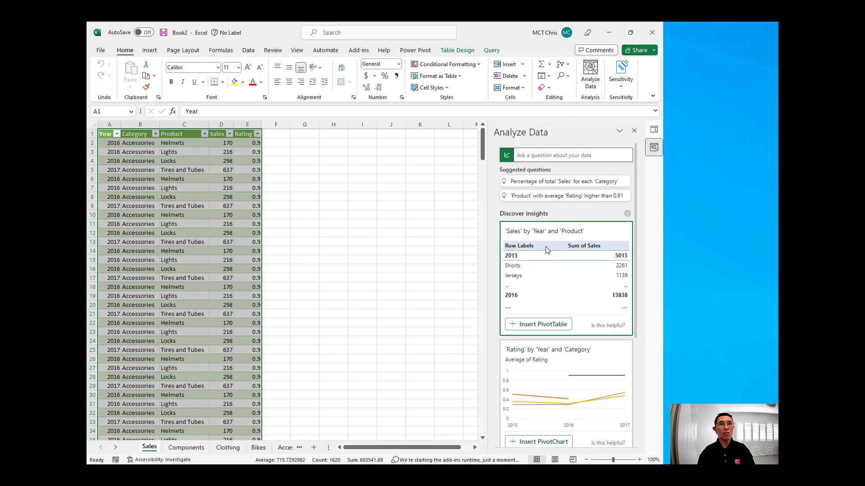
scroll(547, 250, down, 1)
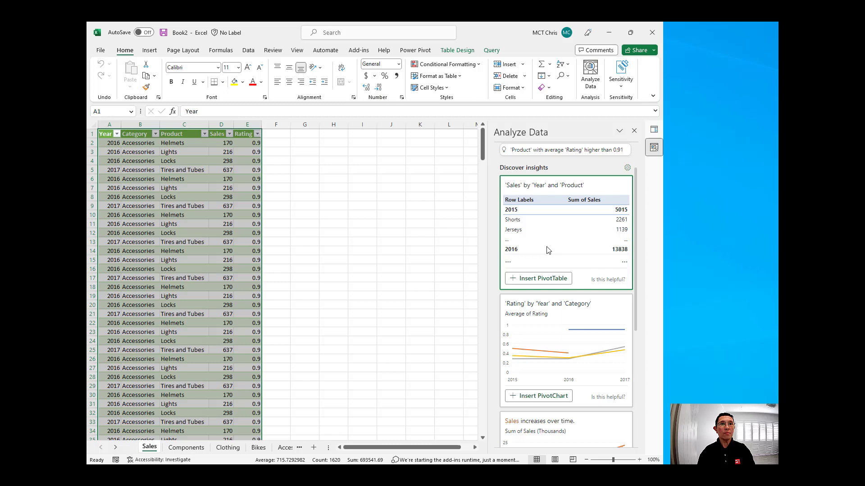
scroll(548, 250, down, 1)
scroll(547, 250, down, 4)
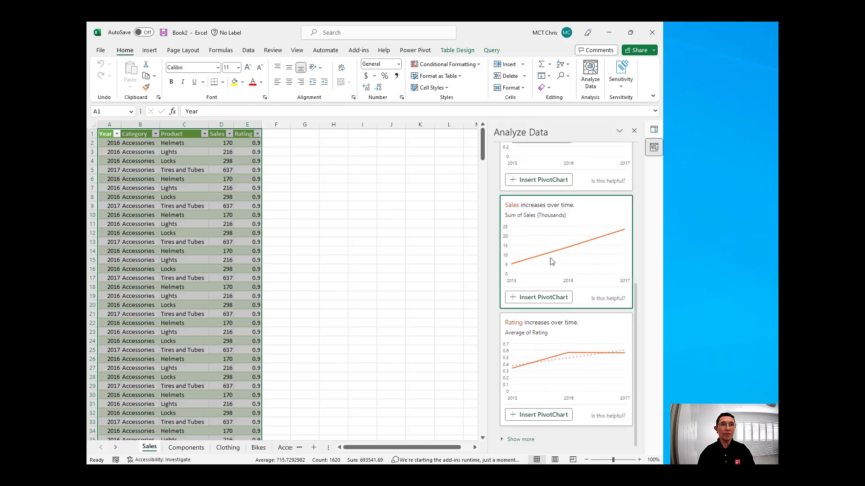
click(520, 440)
scroll(568, 325, down, 2)
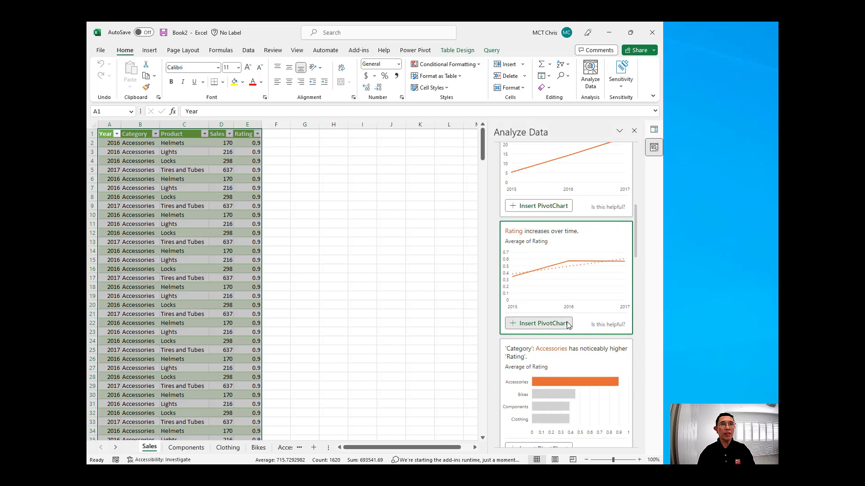
scroll(569, 325, down, 2)
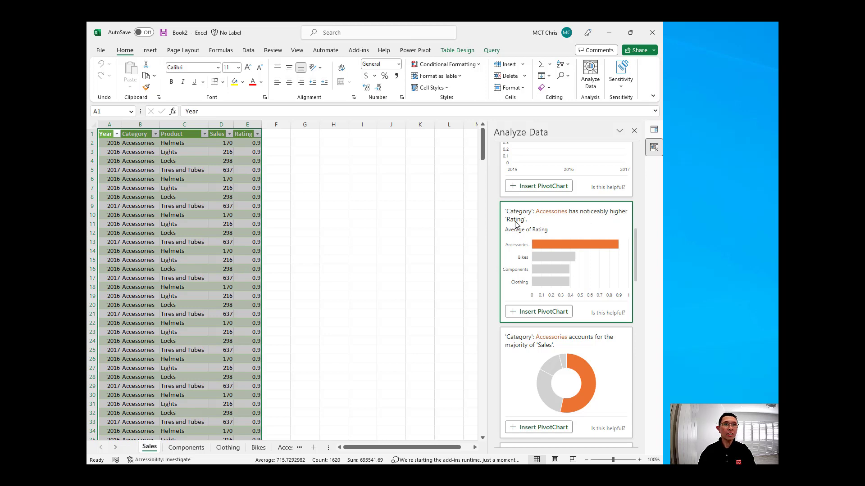
Step: Insert the Average of Rating by Category PivotChart onto a new Suggestion1 sheet
click(541, 311)
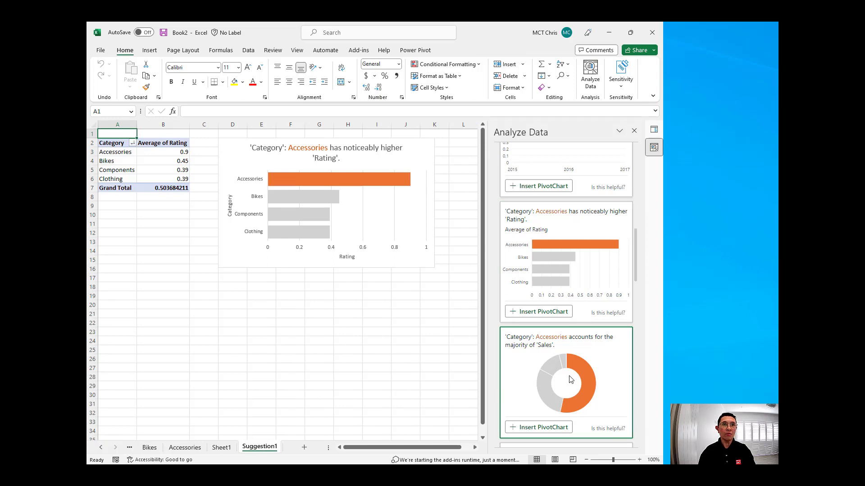
scroll(569, 380, down, 5)
scroll(570, 379, down, 8)
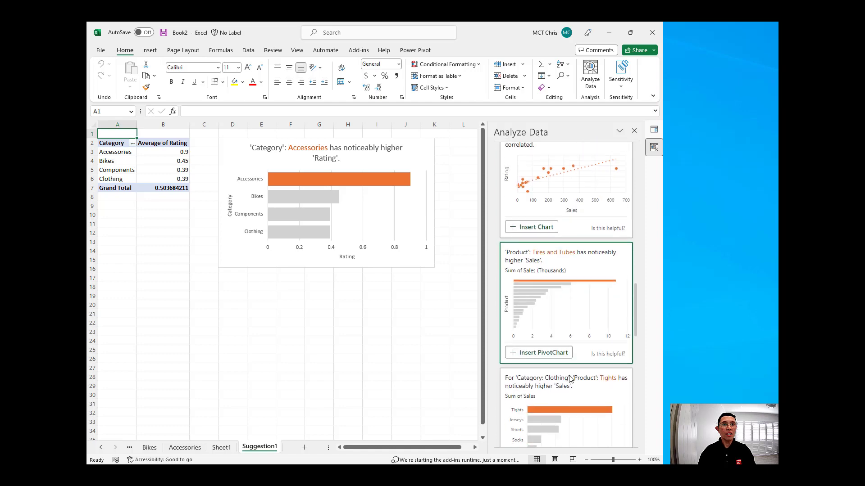
scroll(570, 380, down, 5)
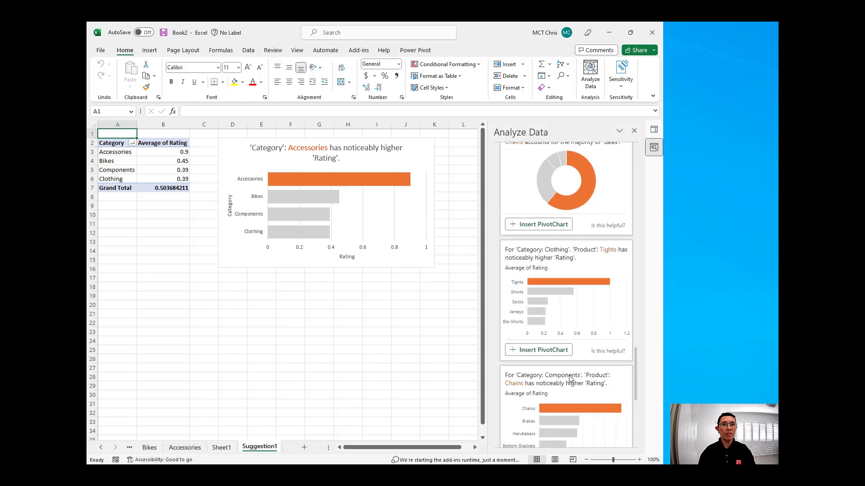
scroll(570, 380, up, 6)
scroll(570, 380, up, 15)
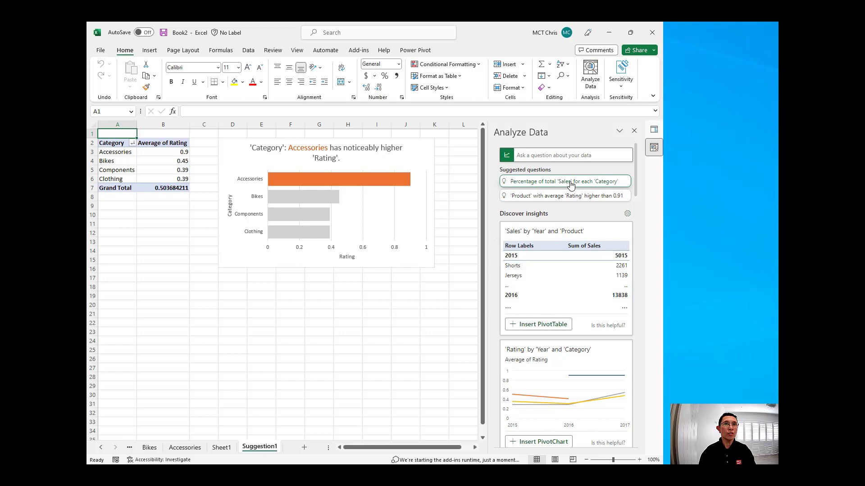
Step: Insert the percentage of Sales by Category suggestion as a PivotChart sheet
click(570, 183)
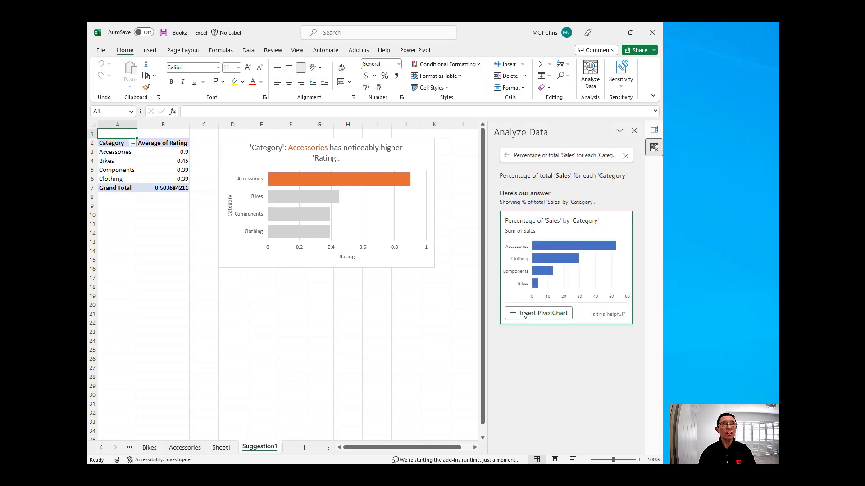
click(523, 314)
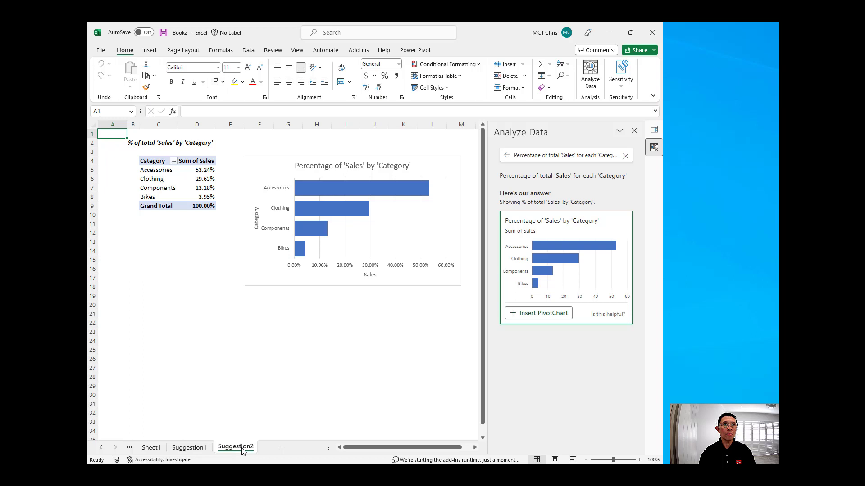
click(507, 156)
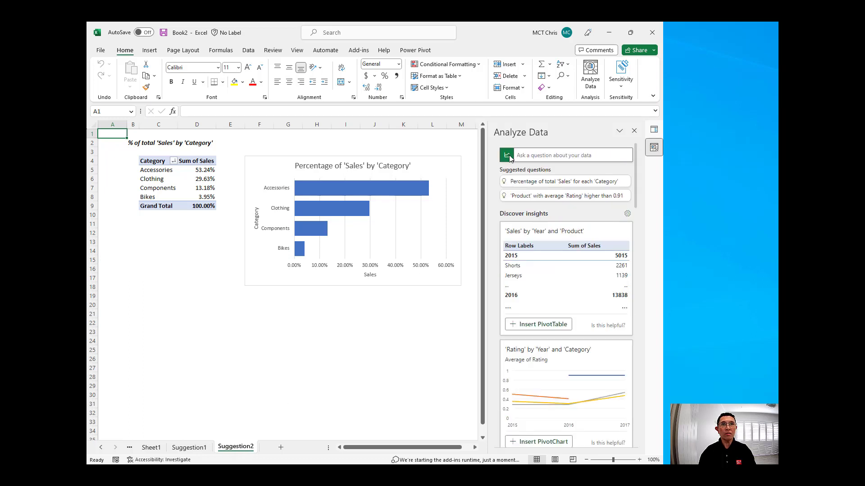
Step: Ask Analyze Data the question 'top sales for each Year'
click(531, 156)
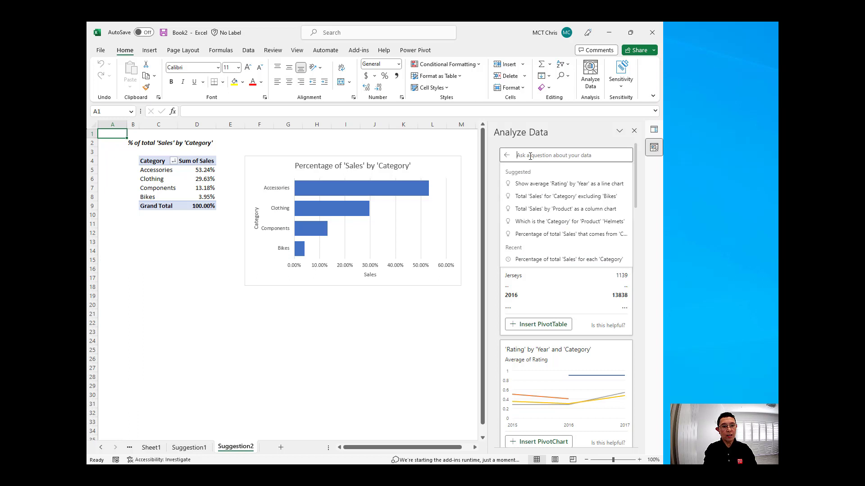
text(to)
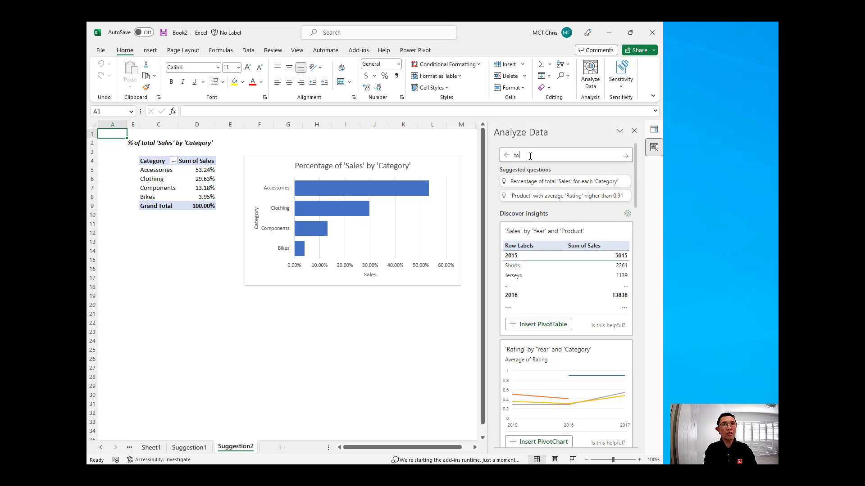
text(p sales for)
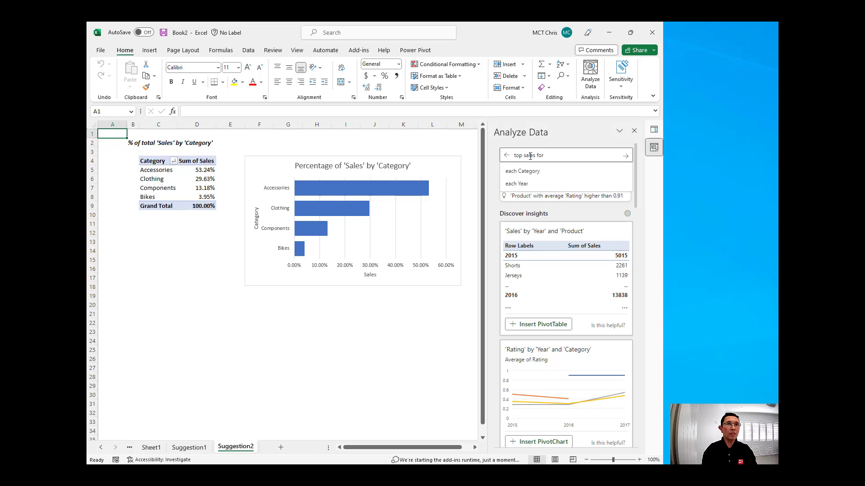
key(Down)
key(Down)
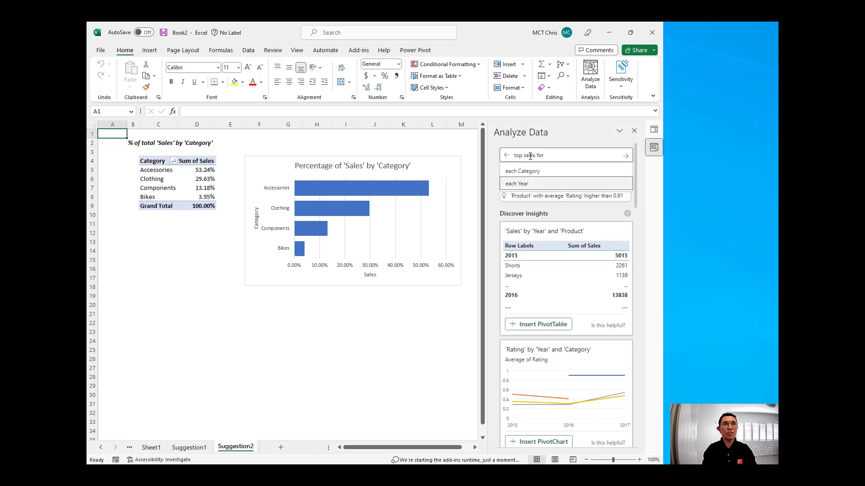
key(Return)
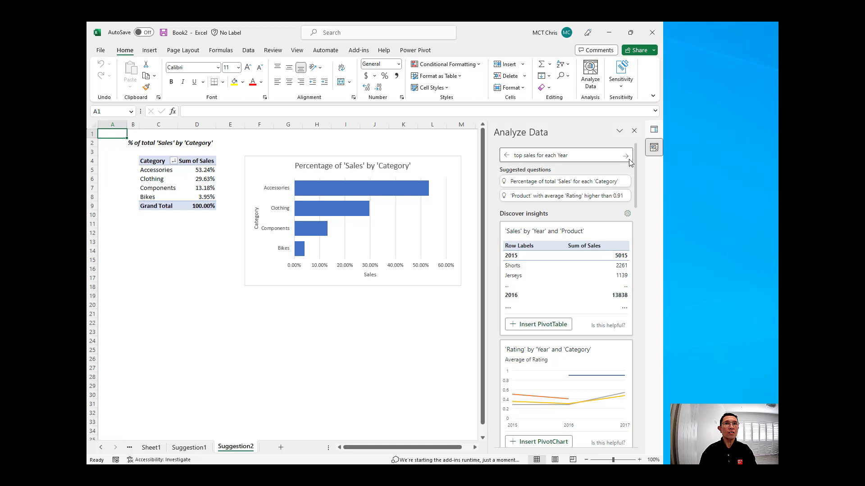
key(Return)
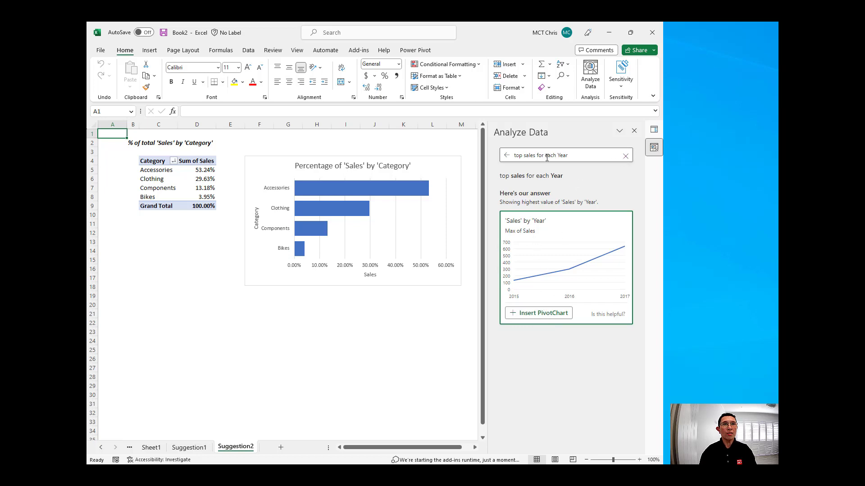
Step: Re-ask as 'top sales for each Category', insert its PivotChart, and close Analyze Data
drag(546, 156, 586, 158)
text(e)
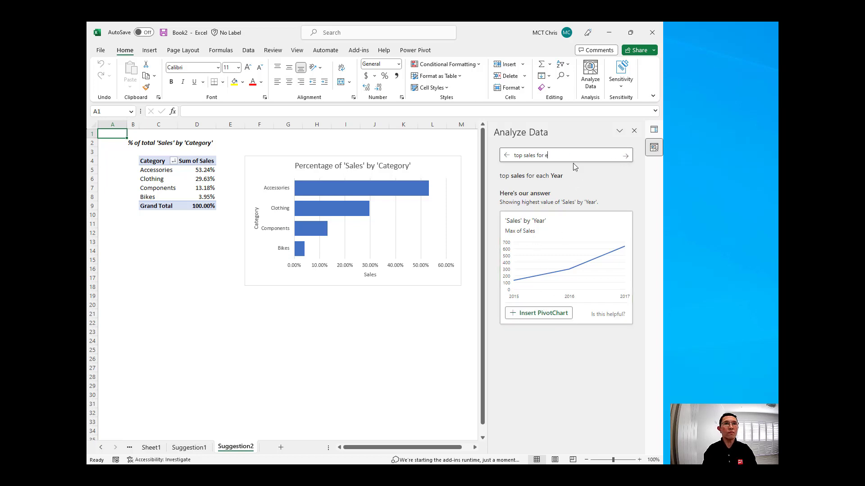
text(ach ca)
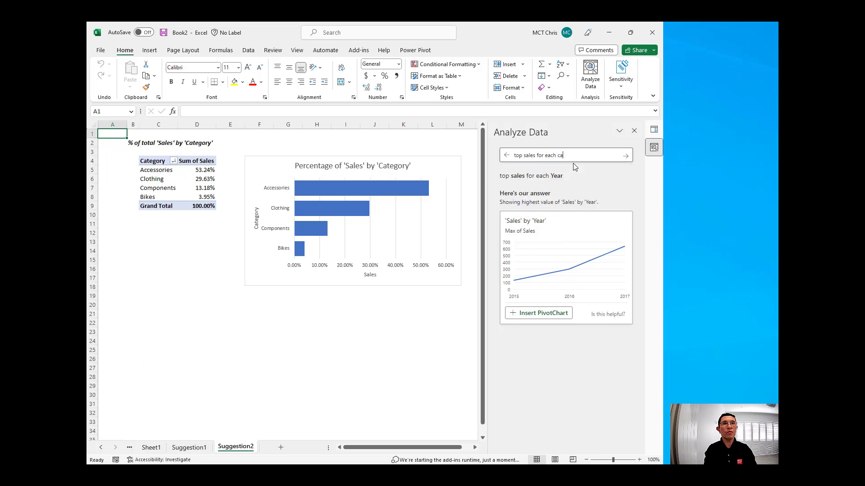
click(569, 171)
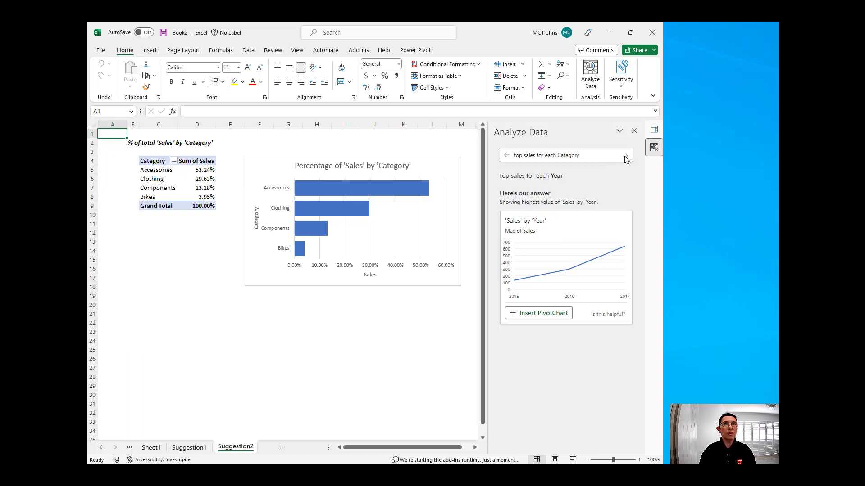
click(625, 155)
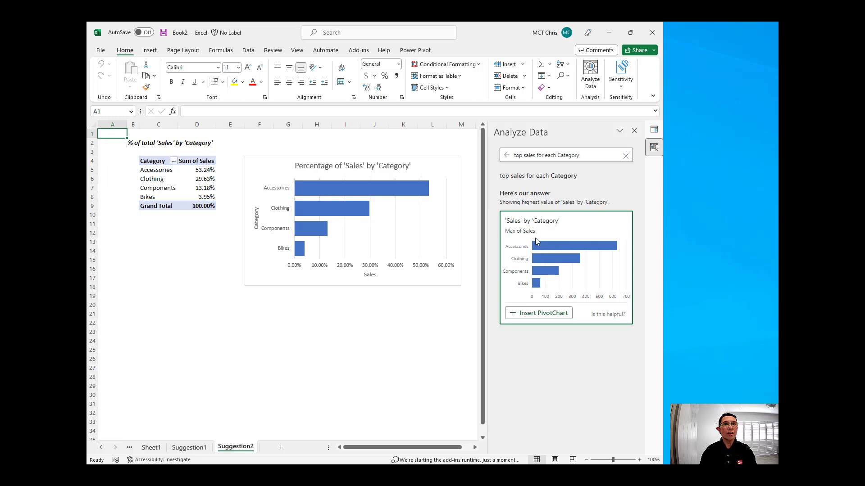
click(545, 316)
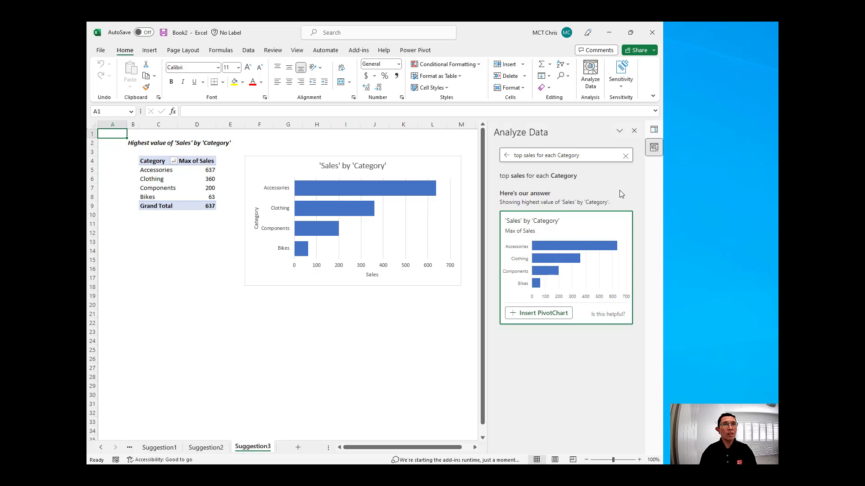
click(634, 131)
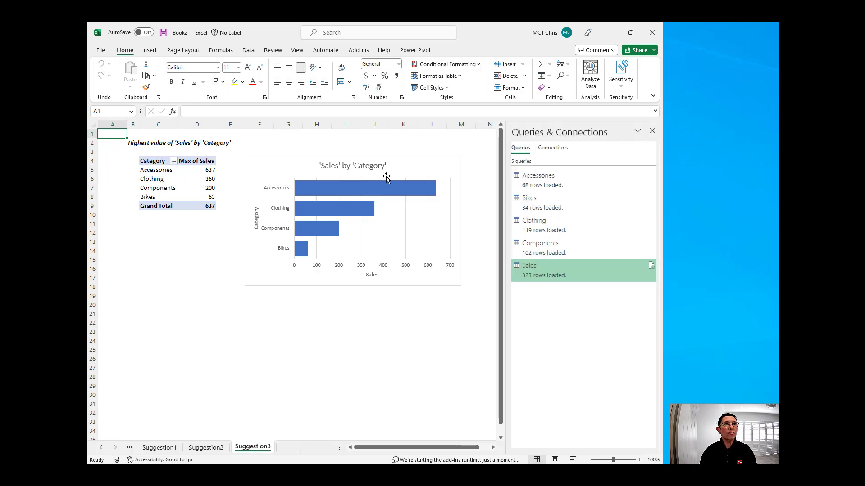
Step: Change the Suggestion3 chart to a pie chart and add value labels to its slices
right_click(396, 231)
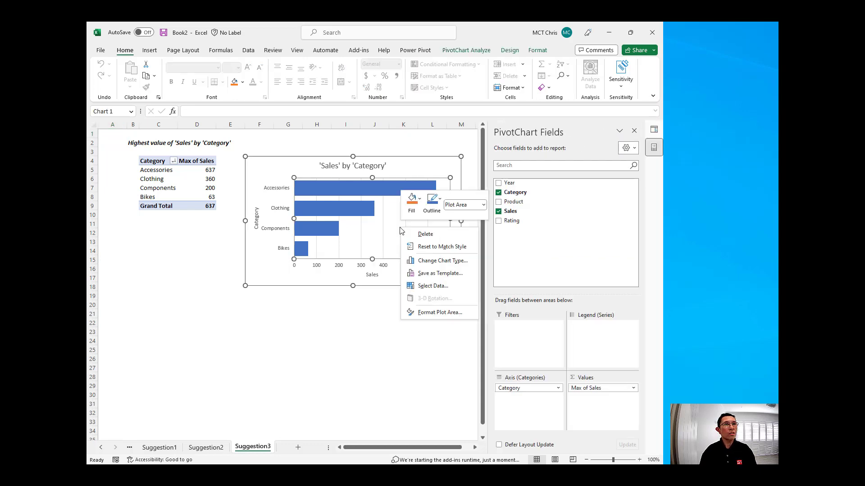
click(430, 261)
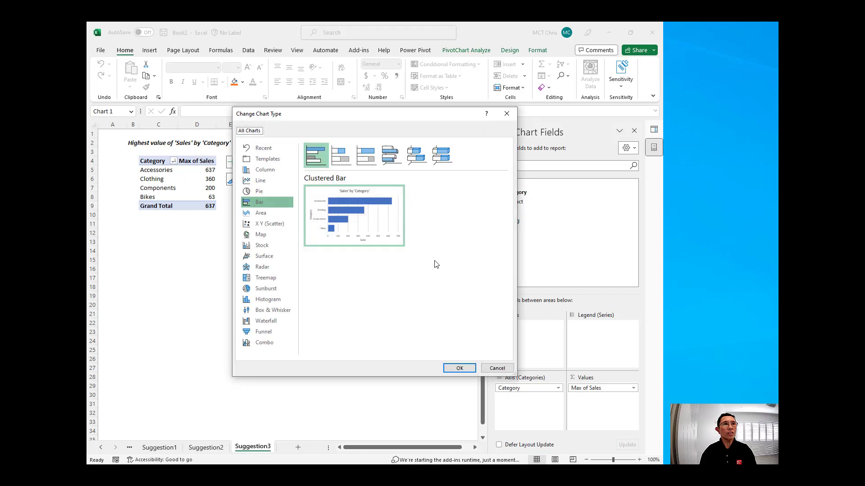
click(262, 191)
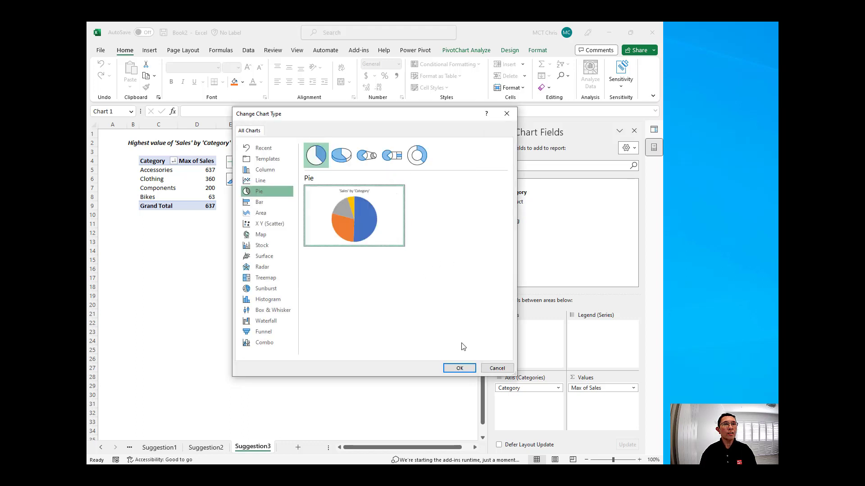
click(465, 369)
right_click(367, 222)
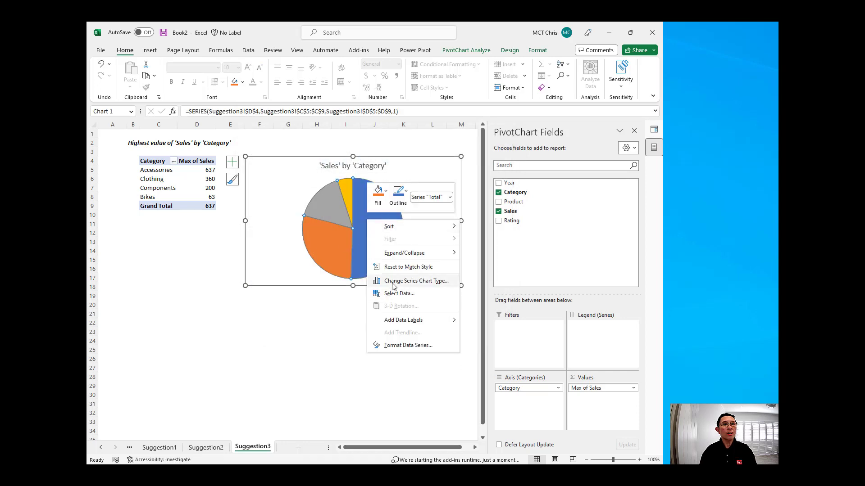
click(451, 323)
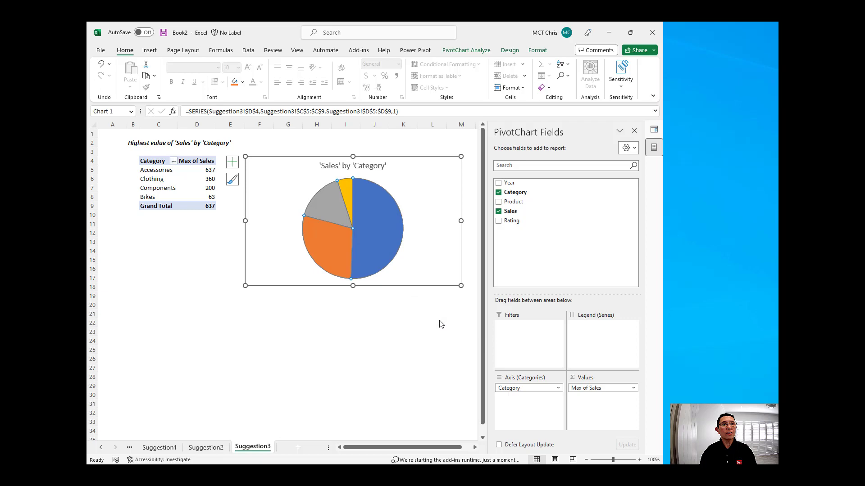